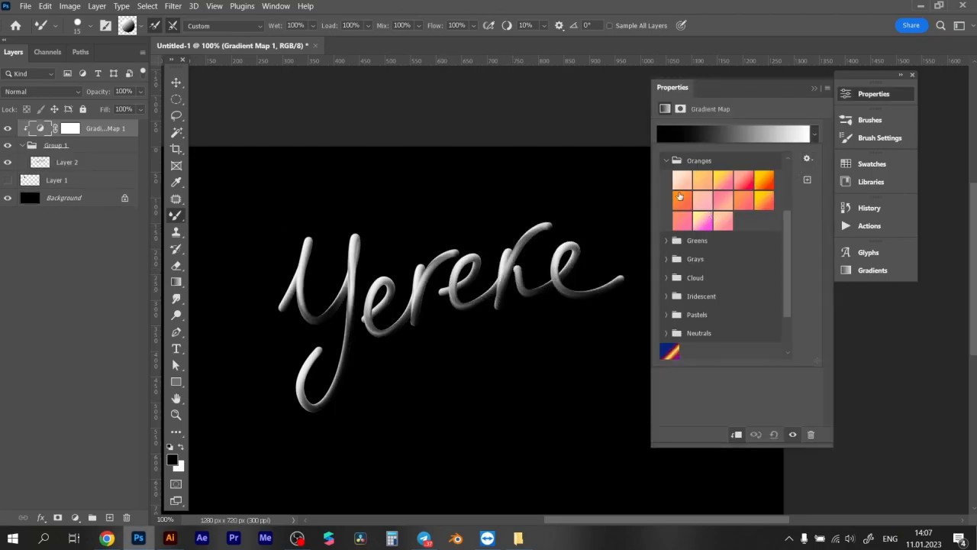
- Recolor the lettering through its gradient map with the blue-to-orange preset, followed by several presets from the Greens group
{"action": "left_click", "coordinate": [675, 354]}
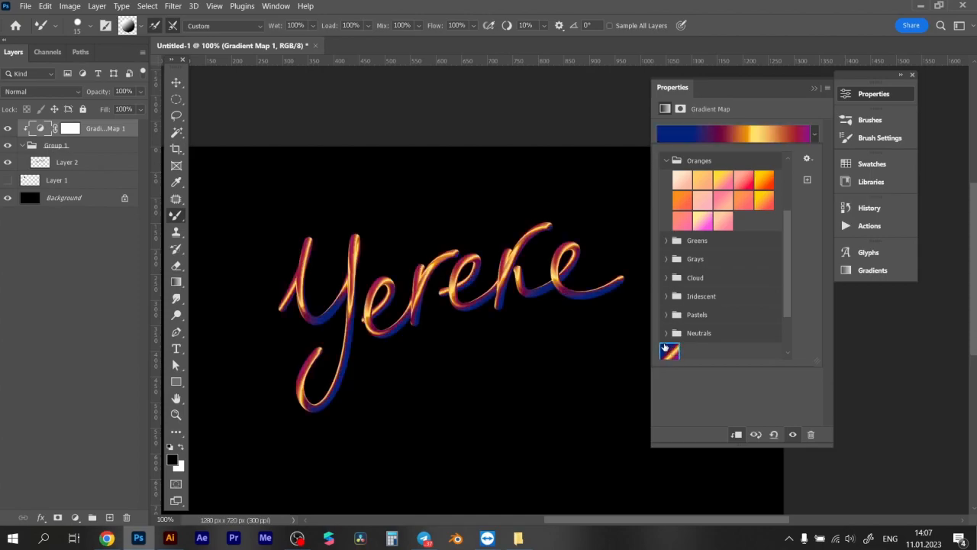
{"action": "left_click", "coordinate": [666, 261]}
{"action": "left_click", "coordinate": [674, 243]}
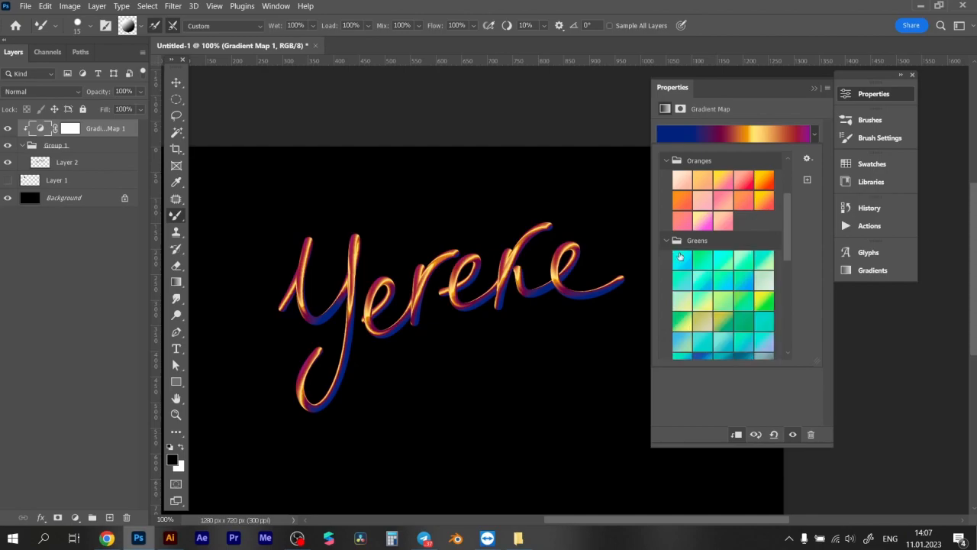
{"action": "left_click", "coordinate": [708, 304]}
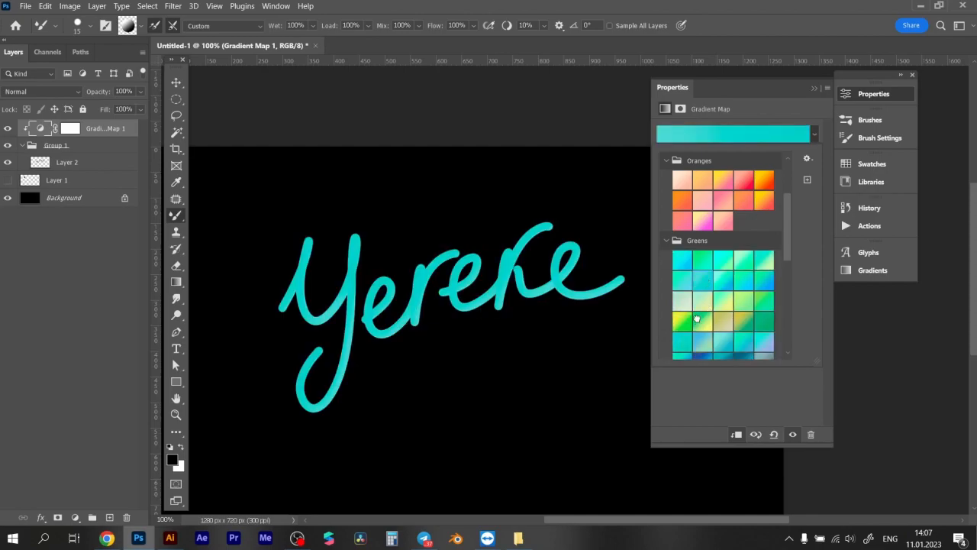
{"action": "left_click", "coordinate": [696, 325]}
{"action": "left_click", "coordinate": [692, 321]}
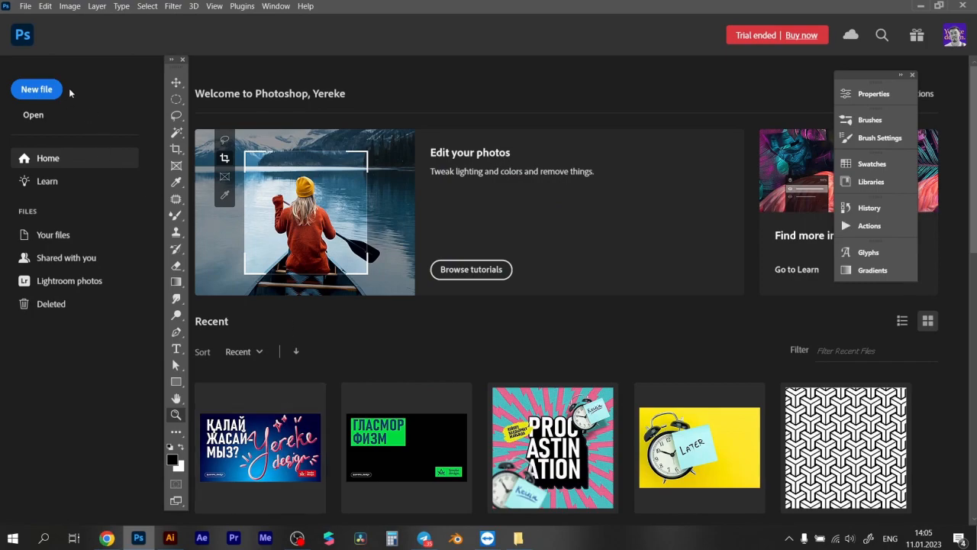
- Create a new document from the recent custom preset of 1280 x 720 px at 300 ppi
{"action": "left_click", "coordinate": [59, 89]}
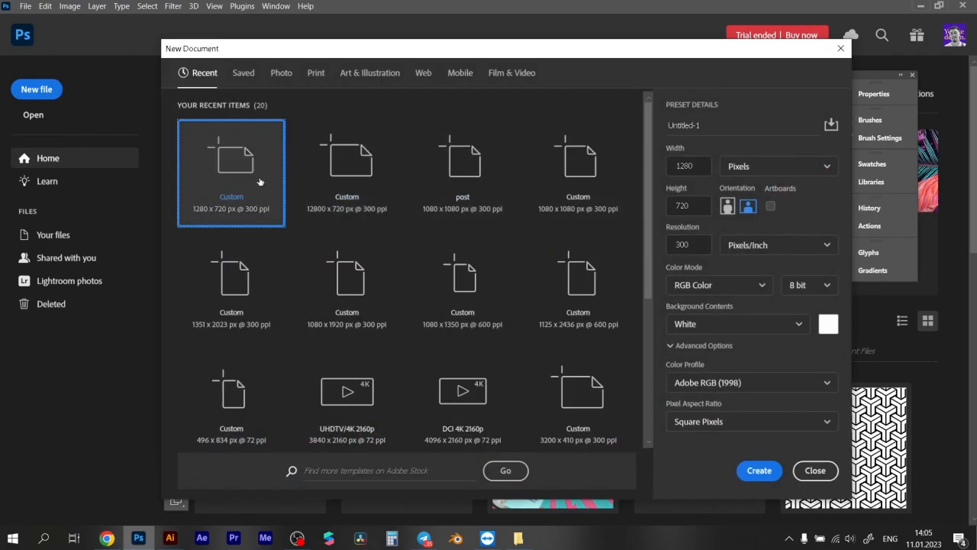
{"action": "double_click", "coordinate": [258, 181]}
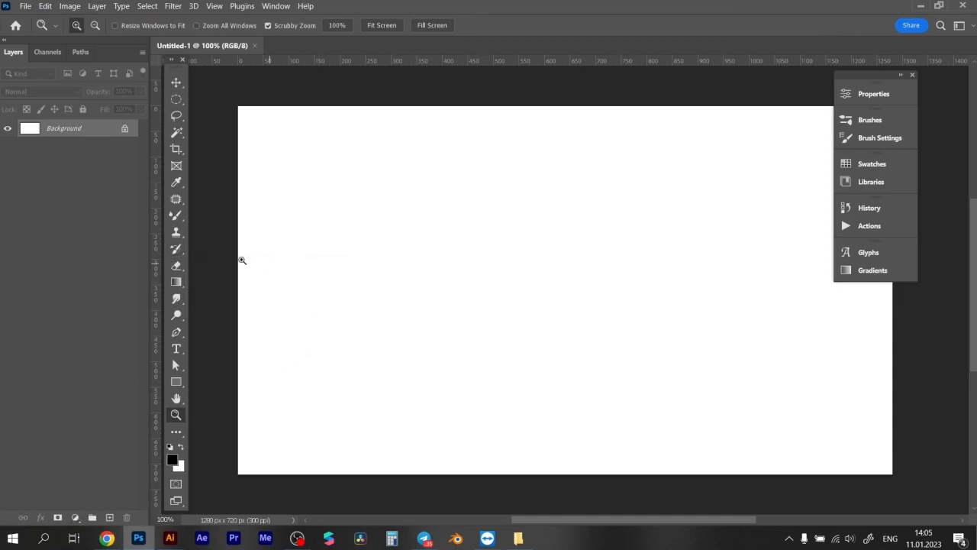
- Make a circular selection about 100 px wide in the upper-left part of the canvas and add a new empty layer
{"action": "left_click", "coordinate": [177, 99]}
{"action": "left_click_drag", "start_coordinate": [349, 160], "coordinate": [398, 210]}
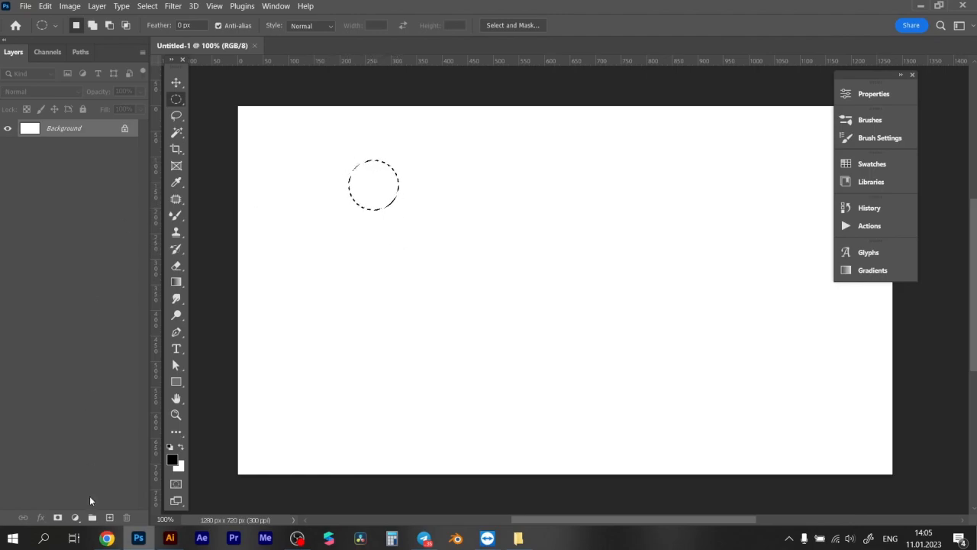
{"action": "left_click", "coordinate": [109, 517]}
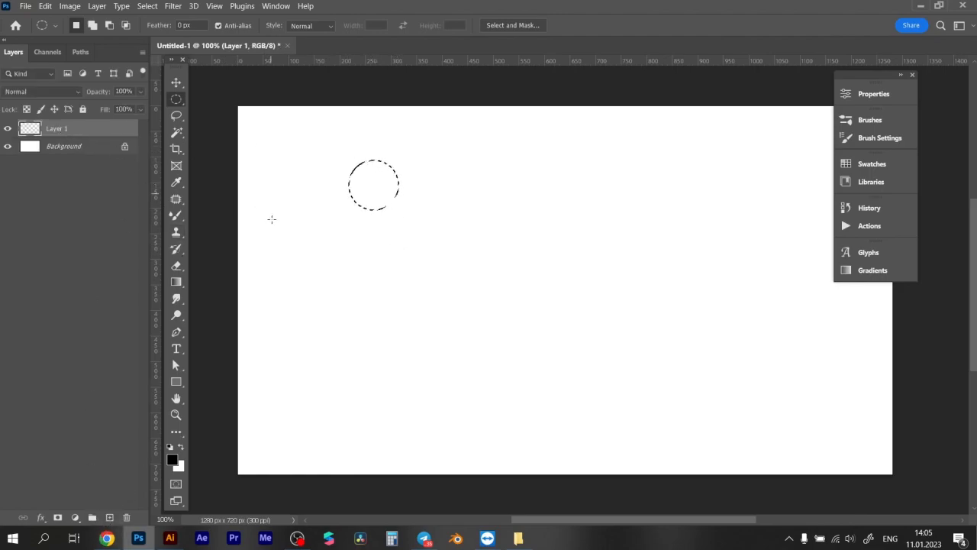
- Fill the circular selection with a diagonal white-to-black linear gradient, lightest at its upper-left edge, and deselect it
{"action": "left_click", "coordinate": [176, 281]}
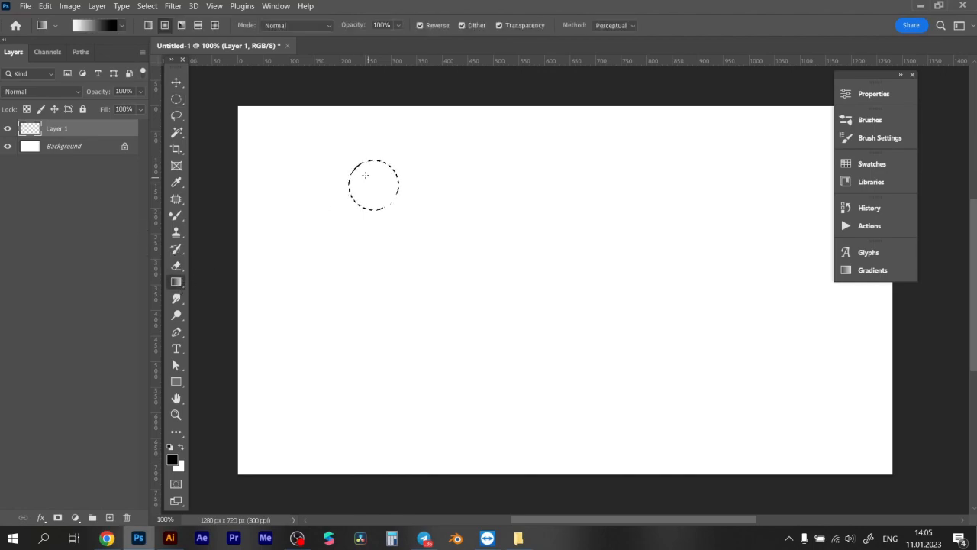
{"action": "left_click_drag", "start_coordinate": [357, 168], "coordinate": [392, 202]}
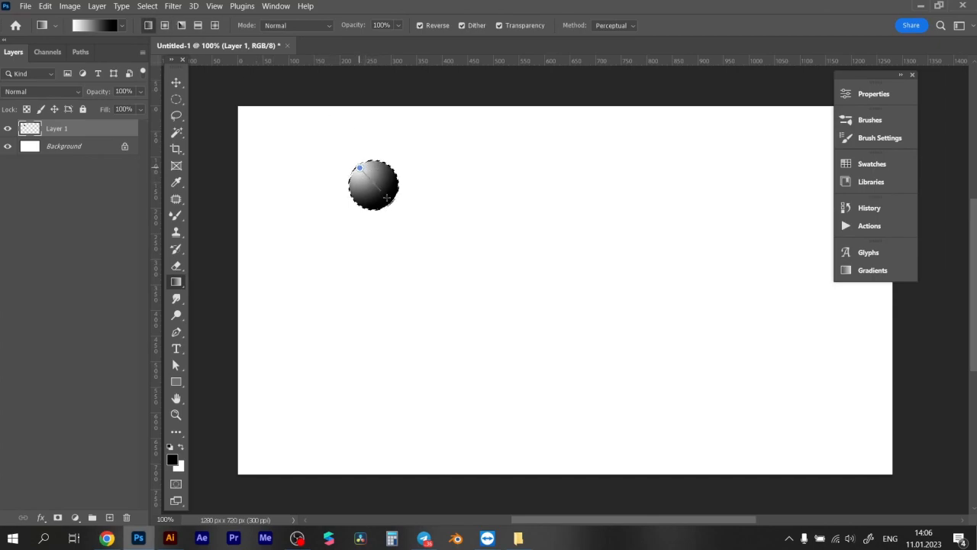
{"action": "left_click_drag", "start_coordinate": [391, 203], "coordinate": [406, 190]}
{"action": "key", "text": "ctrl+d"}
- Switch to the Mixer Brush tool and set its size to 89 px to nearly match the gradient circle
{"action": "key", "text": "z"}
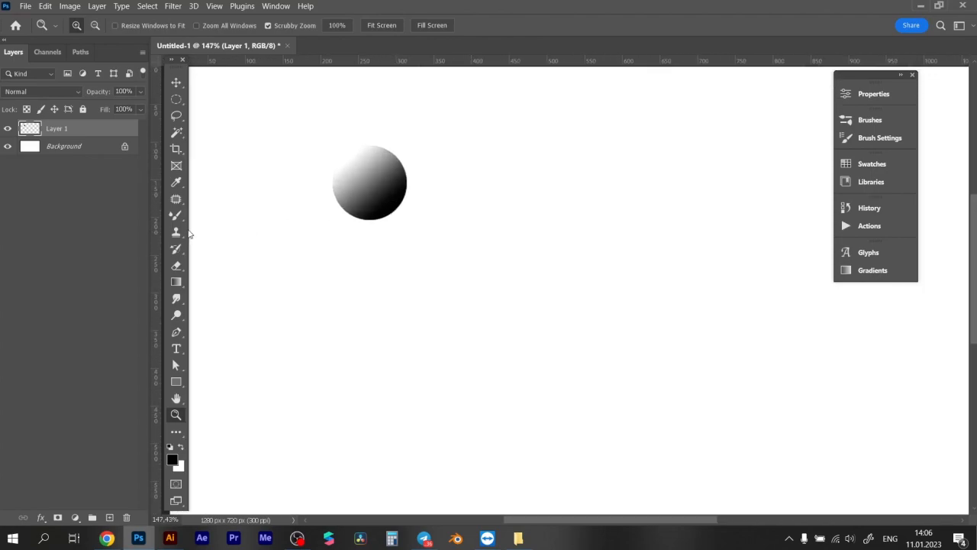
{"action": "left_click_drag", "start_coordinate": [254, 198], "coordinate": [425, 222]}
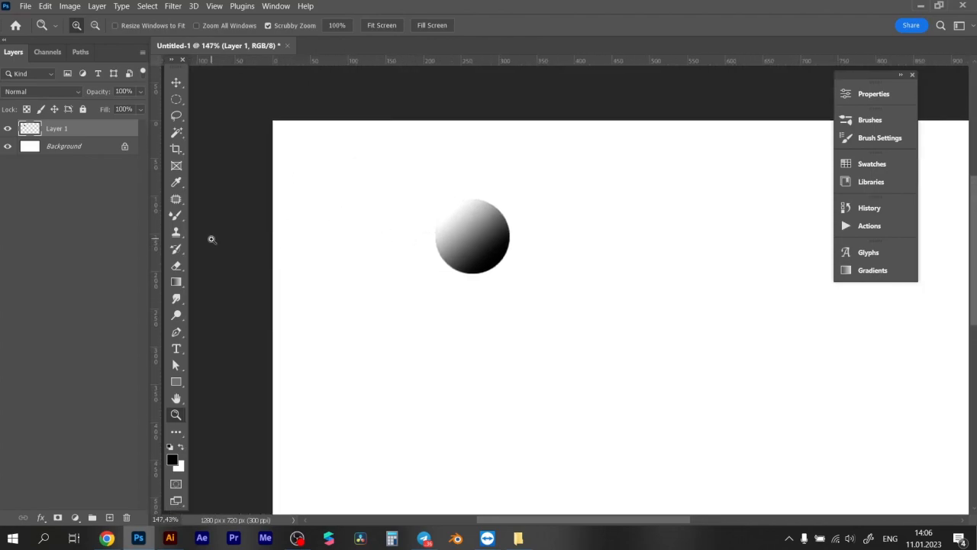
{"action": "left_click", "coordinate": [175, 217]}
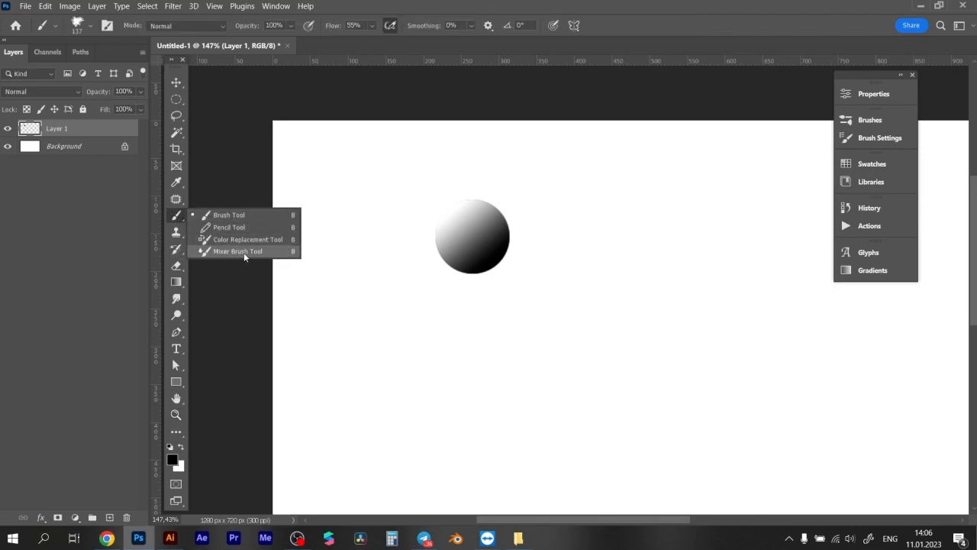
{"action": "left_click", "coordinate": [246, 250]}
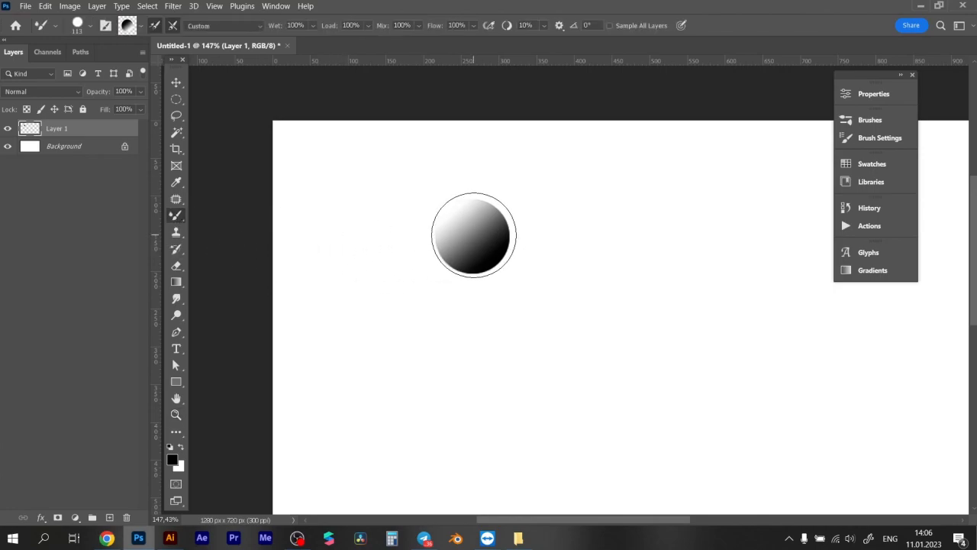
{"action": "key", "text": "z"}
{"action": "mouse_move", "coordinate": [475, 237]}
{"action": "left_mouse_down"}
{"action": "mouse_move", "coordinate": [498, 236]}
{"action": "mouse_move", "coordinate": [453, 241]}
{"action": "left_mouse_up"}
{"action": "key", "text": "b"}
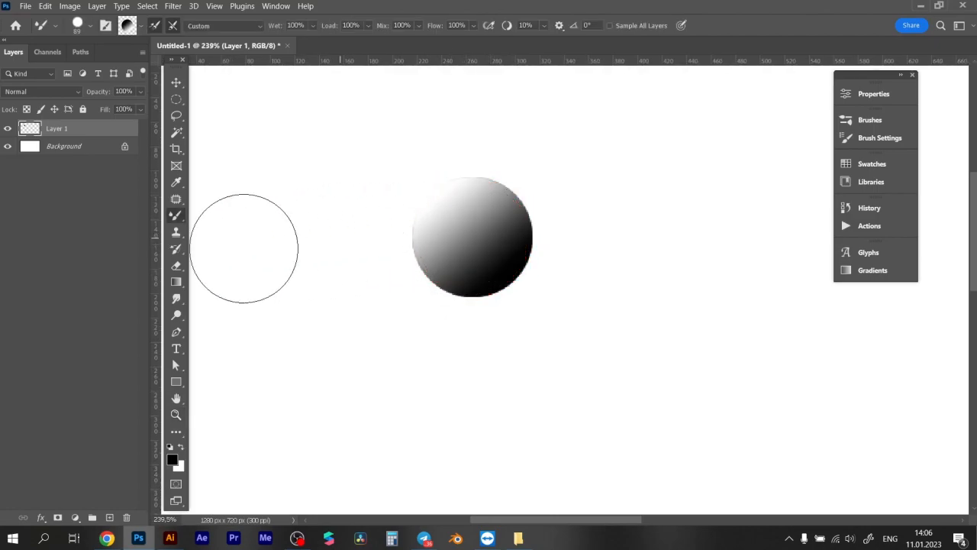
- Fill the Background layer with black
{"action": "left_click", "coordinate": [92, 146]}
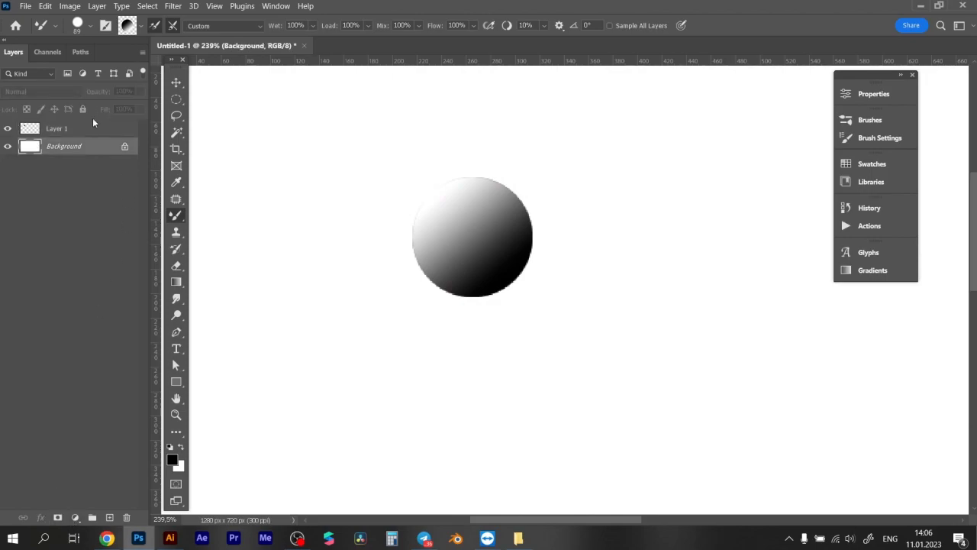
{"action": "key", "text": "alt+BackSpace"}
{"action": "key", "text": "z"}
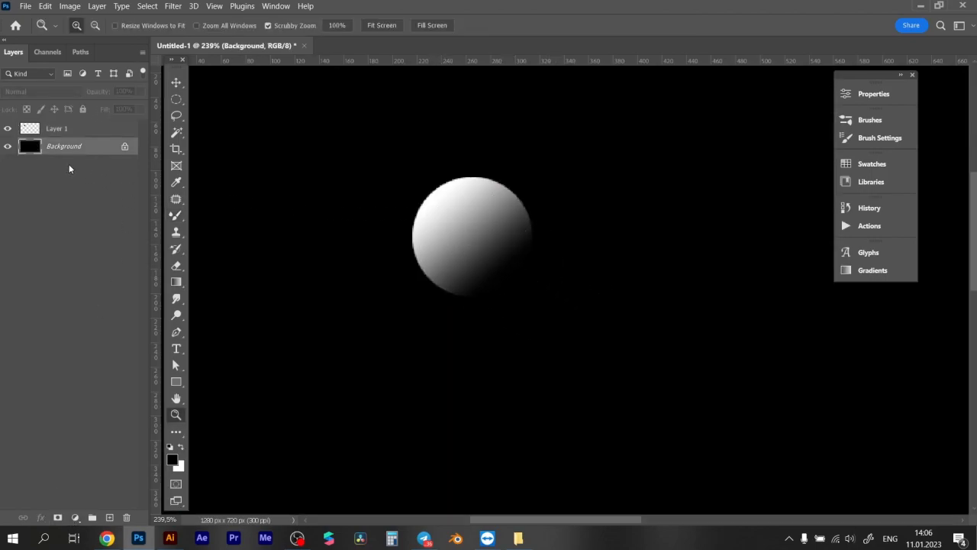
- Set the Mixer Brush size to 92 px and load it with a sample of the gradient circle from Layer 1
{"action": "key", "text": "b"}
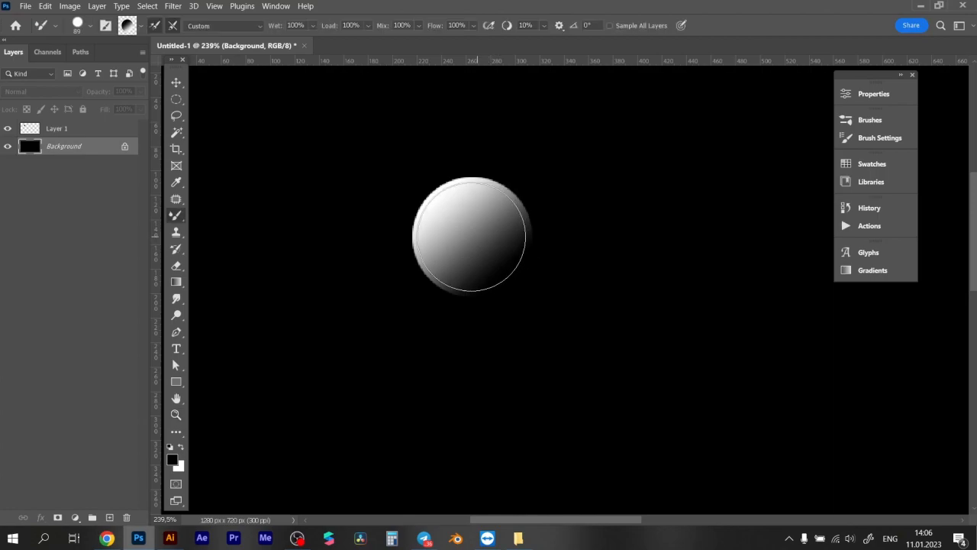
{"action": "right_click", "coordinate": [472, 236], "text": "alt"}
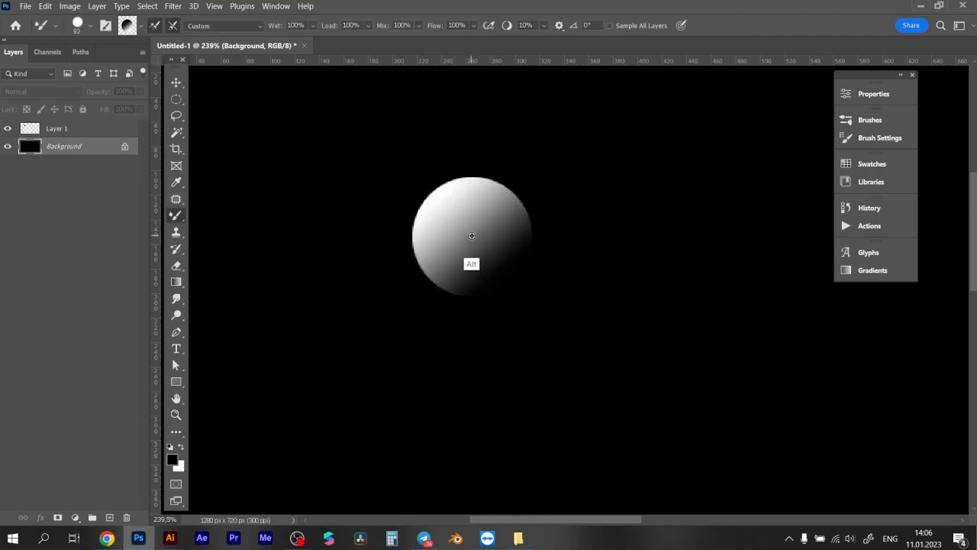
{"action": "left_click", "coordinate": [473, 236], "text": "alt"}
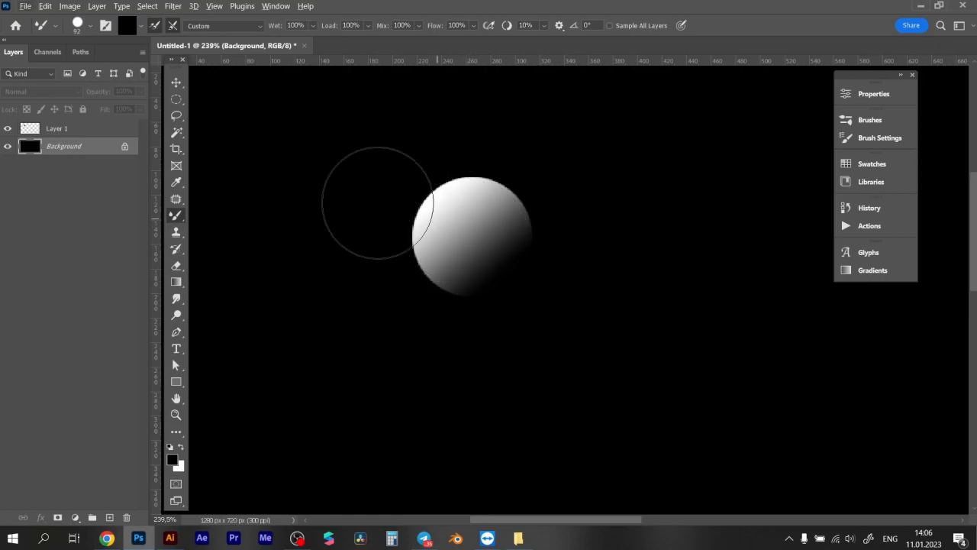
{"action": "key", "text": "alt+bracketright"}
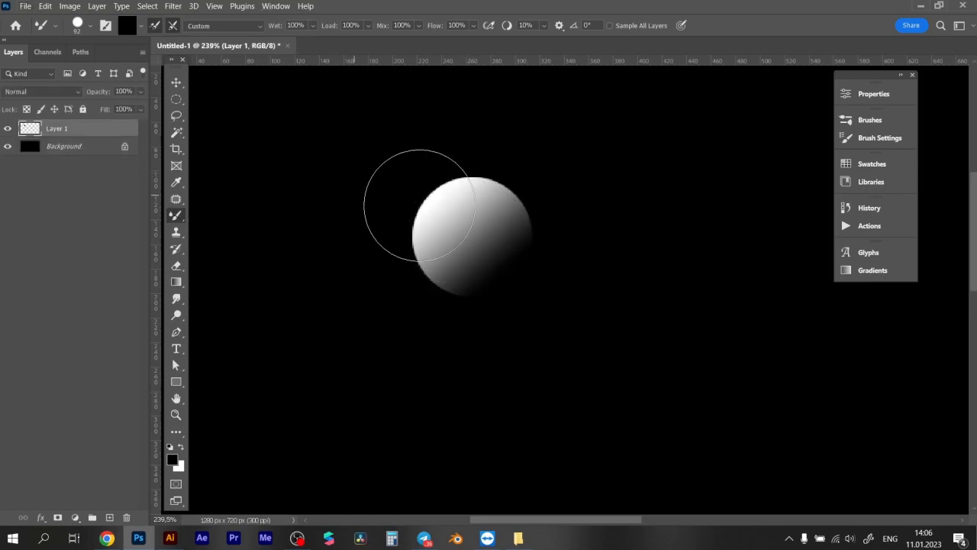
{"action": "left_click", "coordinate": [472, 236], "text": "alt"}
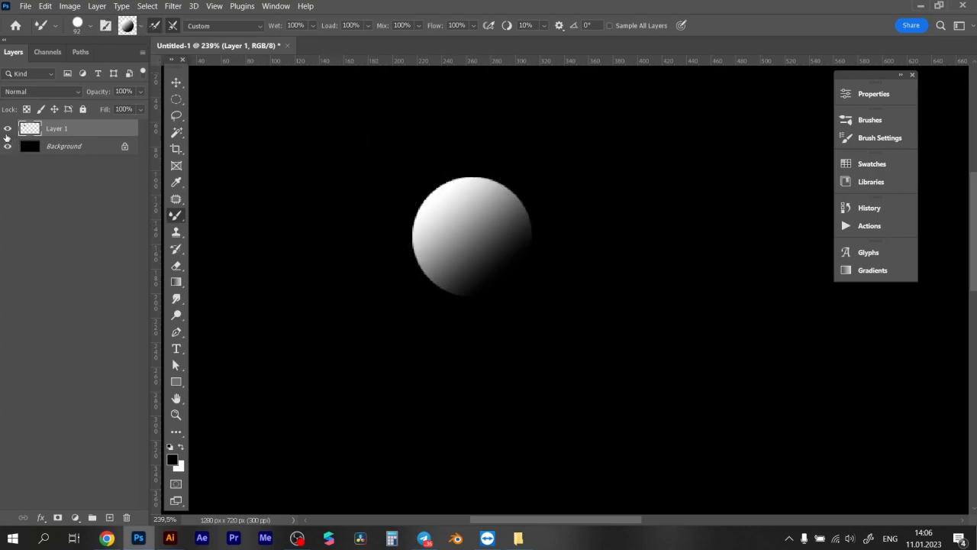
- Hide the gradient circle's layer and add a new empty layer above it for painting with the Mixer Brush
{"action": "left_click", "coordinate": [7, 130]}
{"action": "left_click", "coordinate": [109, 517]}
{"action": "key", "text": "z"}
{"action": "left_click_drag", "start_coordinate": [415, 213], "coordinate": [345, 244]}
{"action": "left_click_drag", "start_coordinate": [514, 262], "coordinate": [434, 256]}
{"action": "key", "text": "b"}
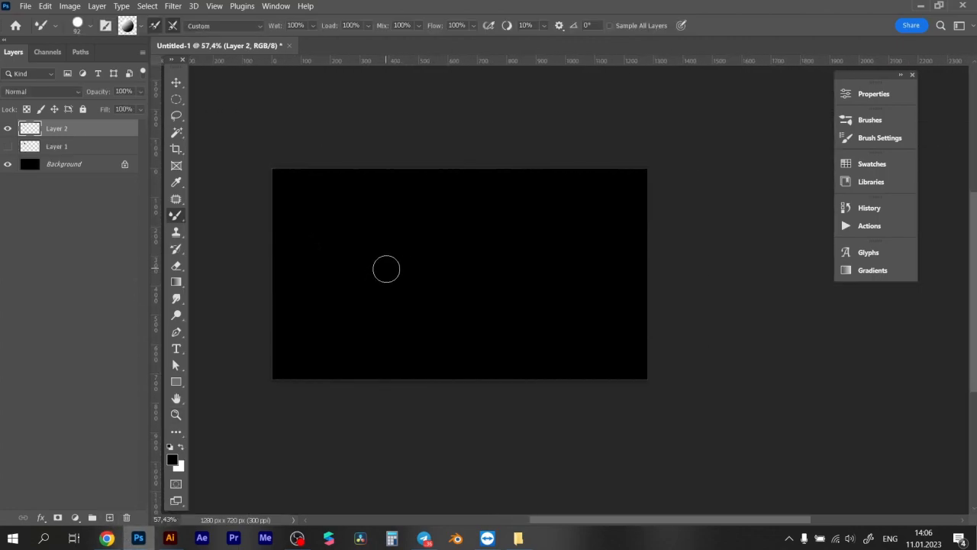
- Paint freehand looping trial strokes with the Mixer Brush at 42 px and undo them all
{"action": "mouse_move", "coordinate": [378, 235]}
{"action": "left_mouse_down"}
{"action": "mouse_move", "coordinate": [339, 241]}
{"action": "mouse_move", "coordinate": [402, 216]}
{"action": "mouse_move", "coordinate": [380, 194]}
{"action": "mouse_move", "coordinate": [434, 328]}
{"action": "mouse_move", "coordinate": [341, 293]}
{"action": "mouse_move", "coordinate": [451, 264]}
{"action": "mouse_move", "coordinate": [509, 269]}
{"action": "mouse_move", "coordinate": [577, 244]}
{"action": "mouse_move", "coordinate": [647, 240]}
{"action": "left_mouse_up"}
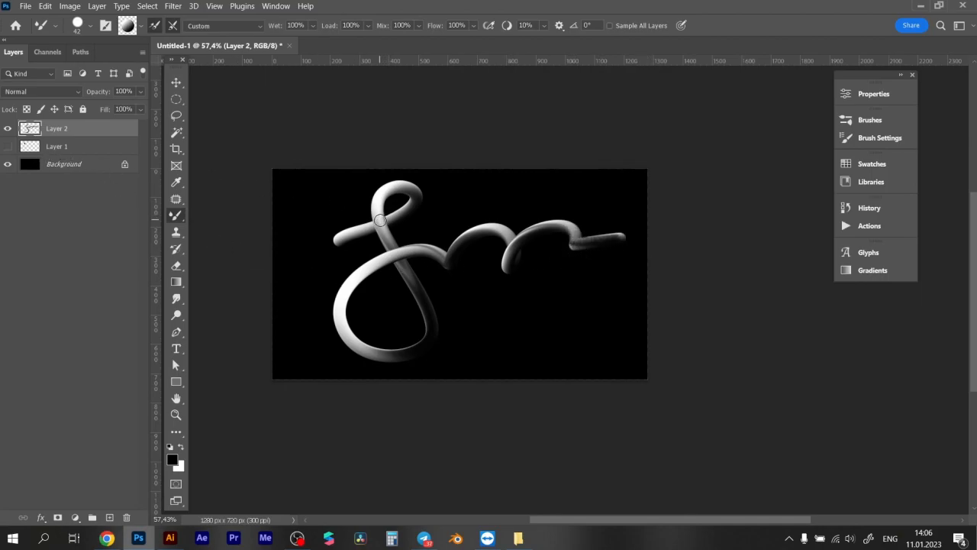
{"action": "left_click_drag", "start_coordinate": [472, 280], "coordinate": [506, 275]}
{"action": "key", "text": "ctrl+z"}
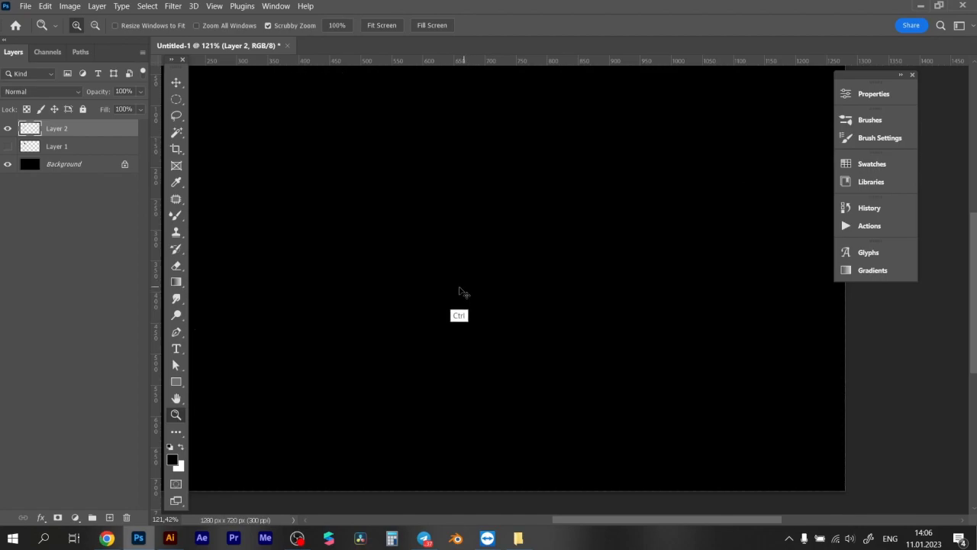
{"action": "mouse_move", "coordinate": [281, 259]}
{"action": "left_mouse_down"}
{"action": "mouse_move", "coordinate": [298, 254]}
{"action": "mouse_move", "coordinate": [349, 349]}
{"action": "mouse_move", "coordinate": [330, 284]}
{"action": "left_mouse_up"}
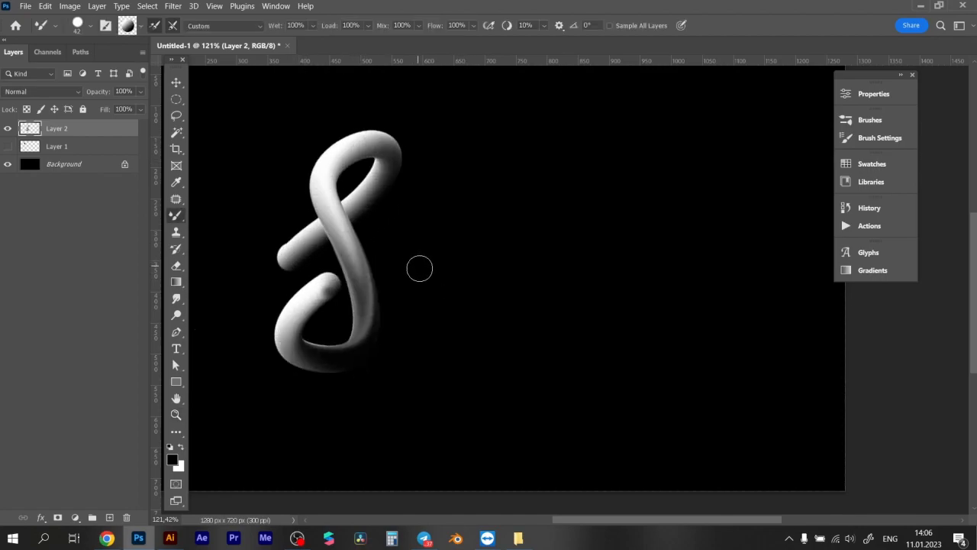
{"action": "key", "text": "ctrl+z"}
{"action": "mouse_move", "coordinate": [312, 163]}
{"action": "left_mouse_down"}
{"action": "mouse_move", "coordinate": [374, 312]}
{"action": "mouse_move", "coordinate": [315, 258]}
{"action": "left_mouse_up"}
{"action": "mouse_move", "coordinate": [374, 218]}
{"action": "left_mouse_down"}
{"action": "mouse_move", "coordinate": [382, 271]}
{"action": "mouse_move", "coordinate": [488, 188]}
{"action": "mouse_move", "coordinate": [496, 233]}
{"action": "left_mouse_up"}
{"action": "left_click", "coordinate": [505, 148]}
{"action": "mouse_move", "coordinate": [556, 100]}
{"action": "left_mouse_down"}
{"action": "mouse_move", "coordinate": [576, 188]}
{"action": "mouse_move", "coordinate": [680, 204]}
{"action": "left_mouse_up"}
{"action": "key", "text": "z"}
{"action": "mouse_move", "coordinate": [613, 236]}
{"action": "left_mouse_down"}
{"action": "mouse_move", "coordinate": [570, 214]}
{"action": "mouse_move", "coordinate": [511, 272]}
{"action": "left_mouse_up"}
{"action": "key", "text": "ctrl+z"}
{"action": "key", "text": "ctrl+z"}
{"action": "key", "text": "ctrl+z"}
{"action": "key", "text": "ctrl+z"}
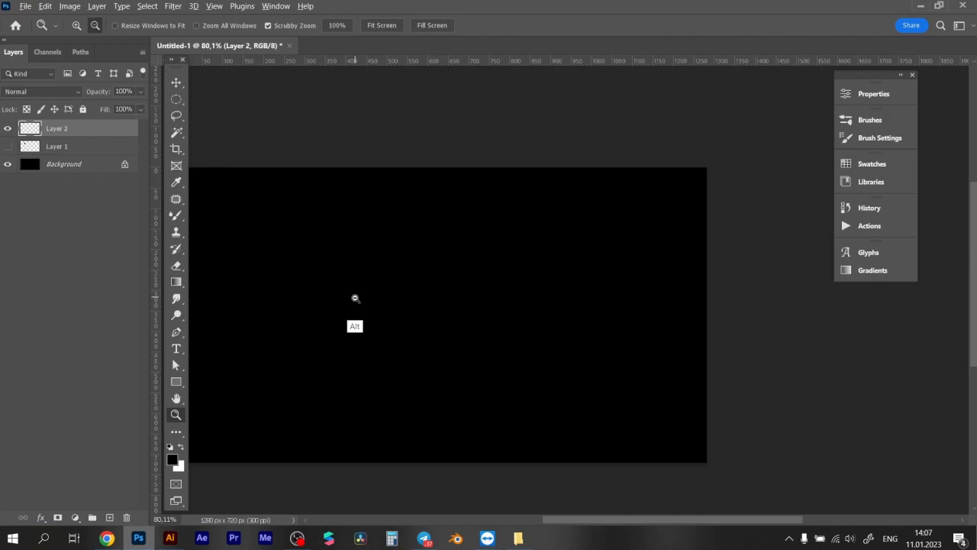
- Set the Mixer Brush size to 15 px and handwrite the name in cursive across the middle of the canvas
{"action": "right_click", "coordinate": [359, 303]}
{"action": "left_click", "coordinate": [379, 315]}
{"action": "key", "text": "b"}
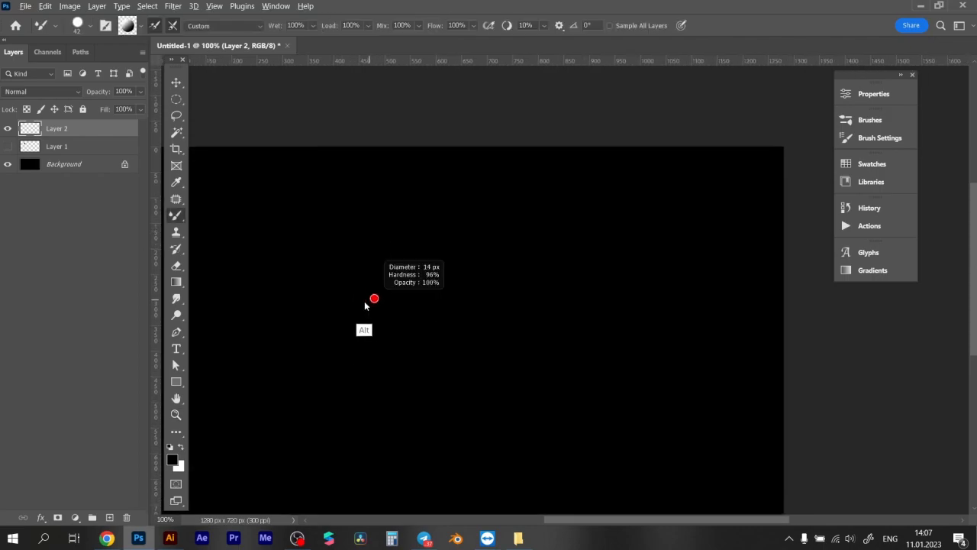
{"action": "mouse_move", "coordinate": [281, 309]}
{"action": "left_mouse_down"}
{"action": "mouse_move", "coordinate": [342, 299]}
{"action": "mouse_move", "coordinate": [321, 347]}
{"action": "left_mouse_up"}
{"action": "mouse_move", "coordinate": [365, 317]}
{"action": "left_mouse_down"}
{"action": "mouse_move", "coordinate": [408, 314]}
{"action": "mouse_move", "coordinate": [459, 250]}
{"action": "left_mouse_up"}
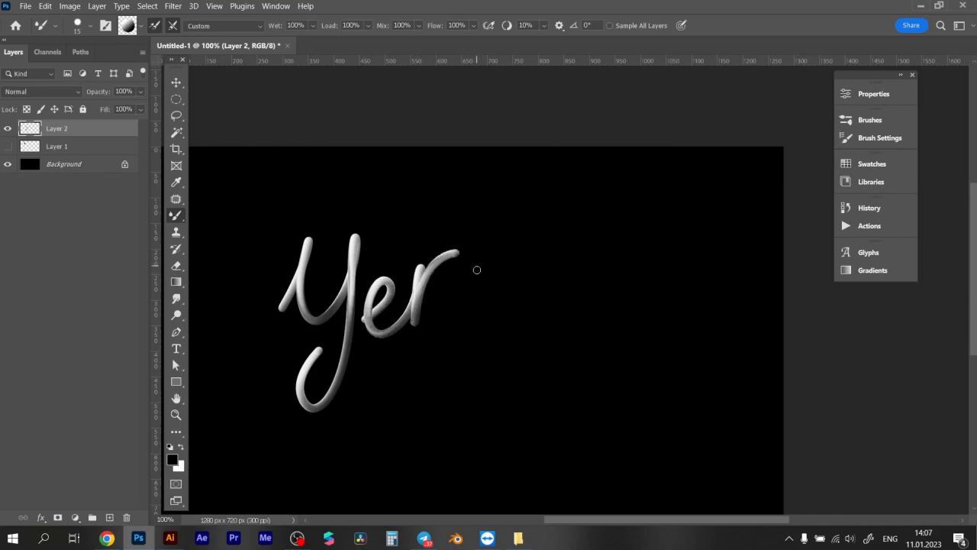
{"action": "mouse_move", "coordinate": [442, 292]}
{"action": "left_mouse_down"}
{"action": "mouse_move", "coordinate": [511, 250]}
{"action": "mouse_move", "coordinate": [518, 272]}
{"action": "mouse_move", "coordinate": [578, 257]}
{"action": "mouse_move", "coordinate": [624, 279]}
{"action": "left_mouse_up"}
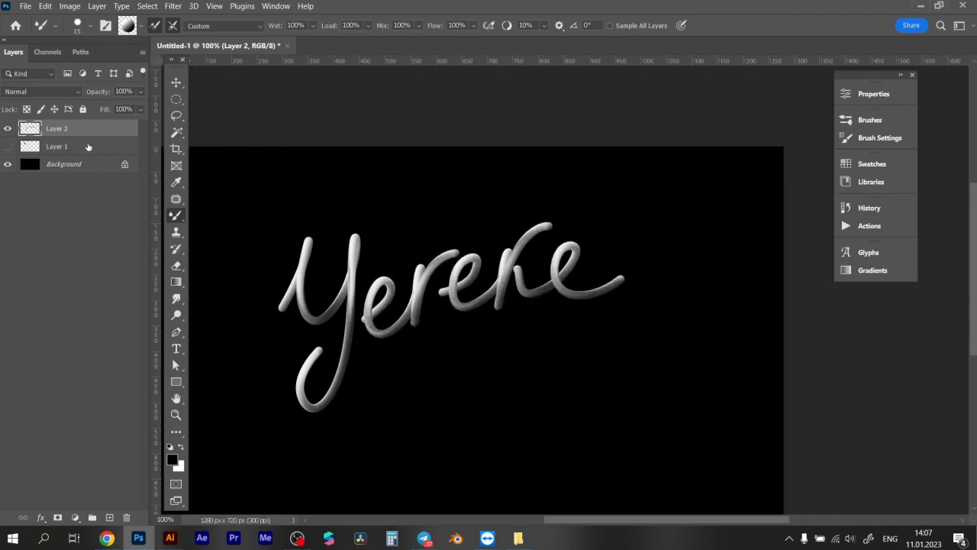
{"action": "key", "text": "ctrl+g"}
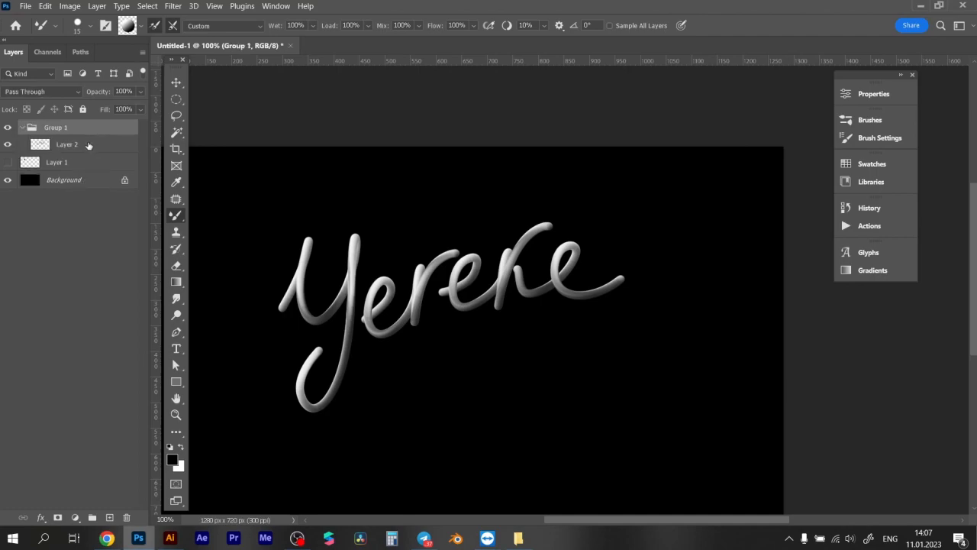
{"action": "left_click", "coordinate": [74, 519]}
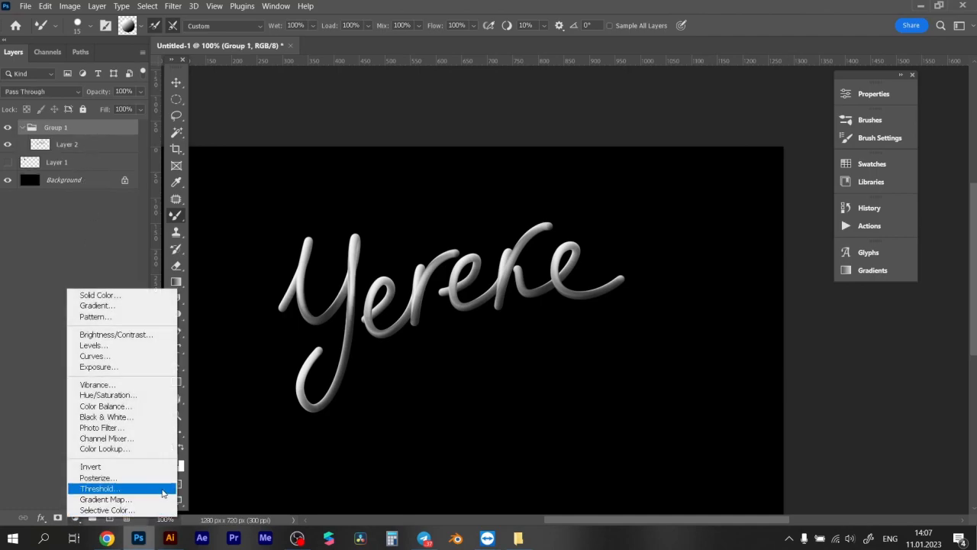
{"action": "left_click", "coordinate": [77, 237]}
{"action": "key", "text": "ctrl+z"}
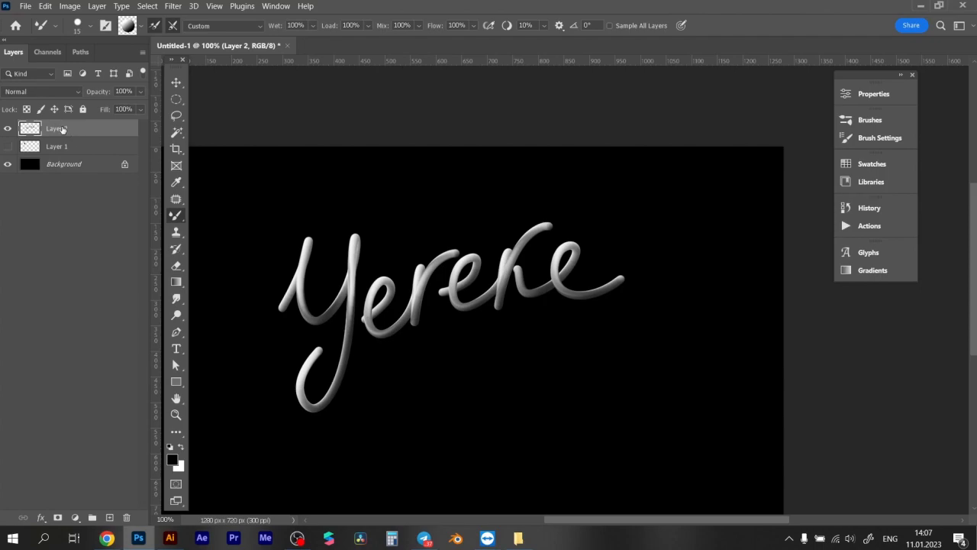
- Put the lettering layer into a new group and add a Gradient Map adjustment layer inside it
{"action": "key", "text": "ctrl+g"}
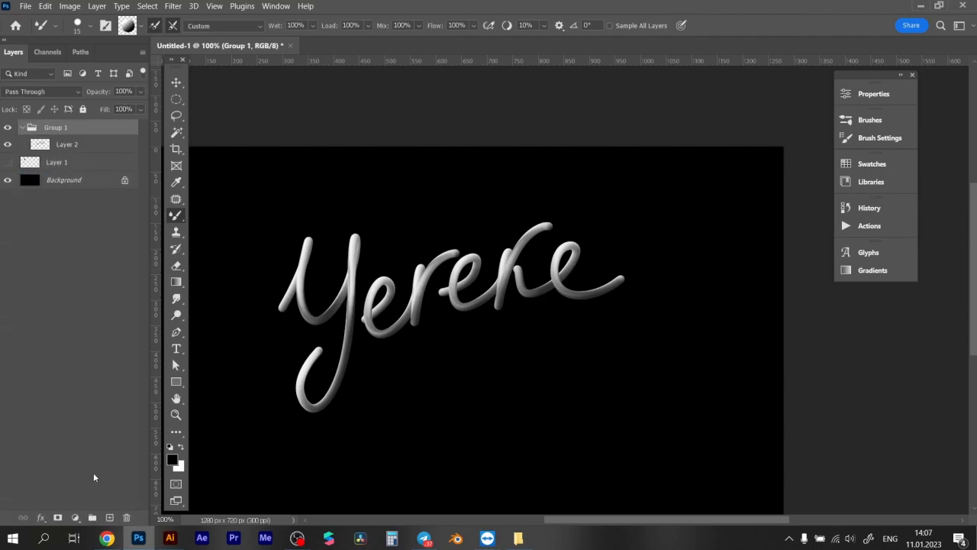
{"action": "left_click", "coordinate": [75, 519]}
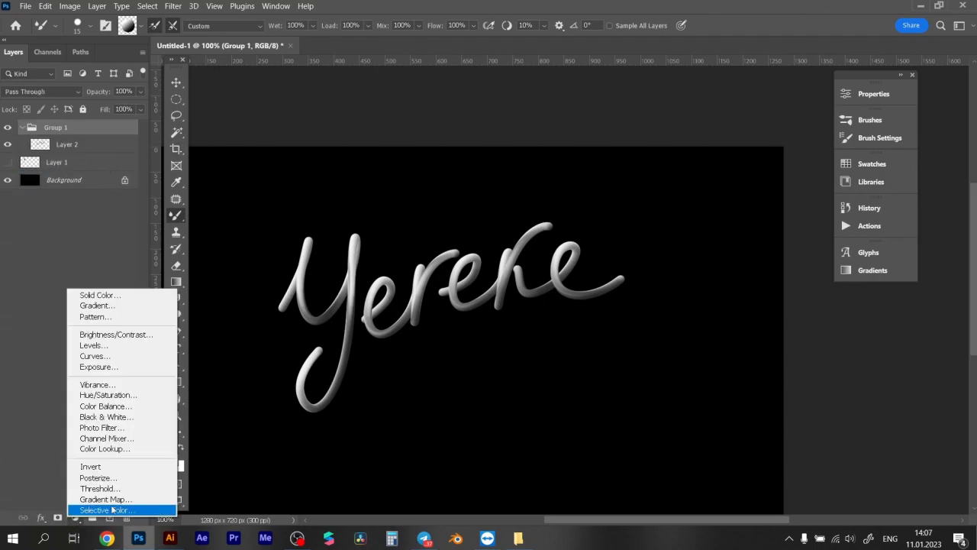
{"action": "left_click", "coordinate": [102, 498]}
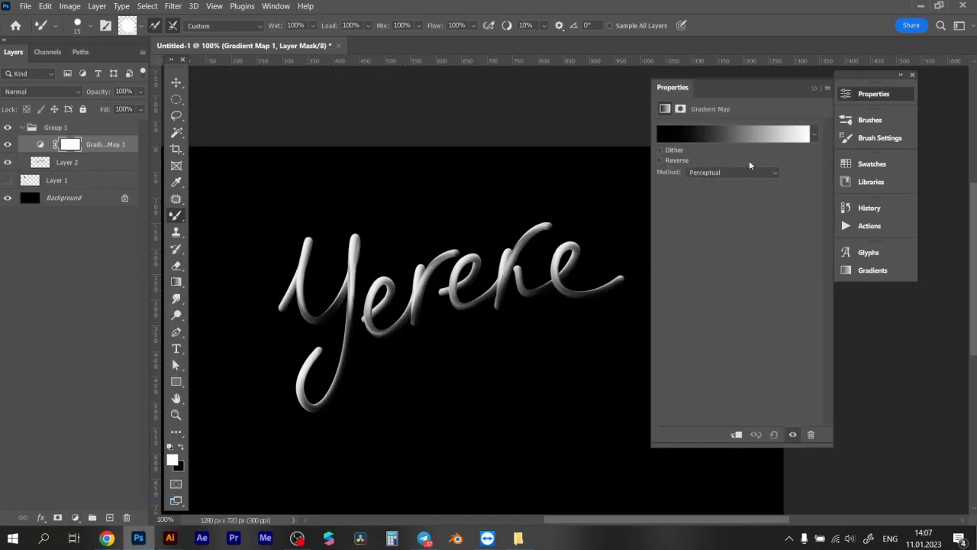
{"action": "left_click", "coordinate": [814, 88]}
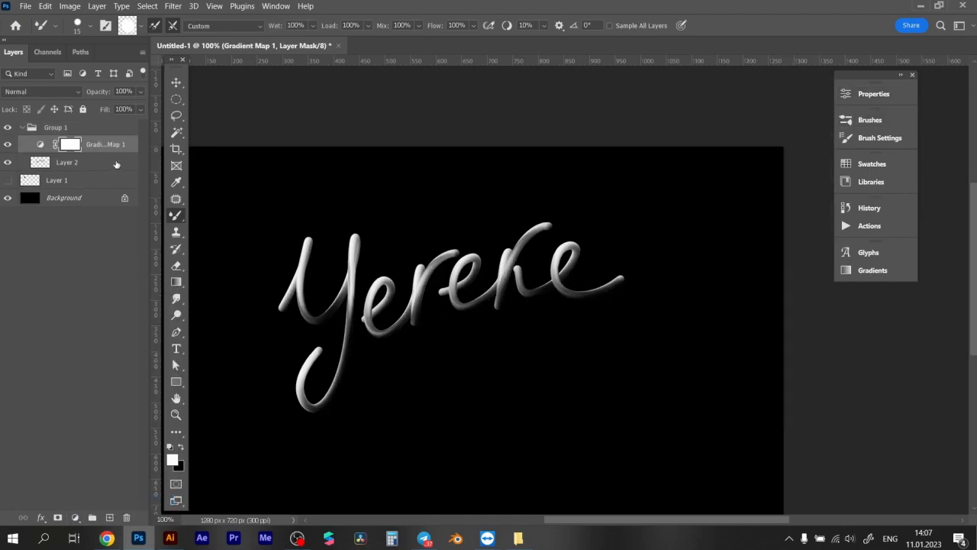
- Move the Gradient Map layer above Group 1 and clip it to the group
{"action": "left_click_drag", "start_coordinate": [111, 145], "coordinate": [113, 123]}
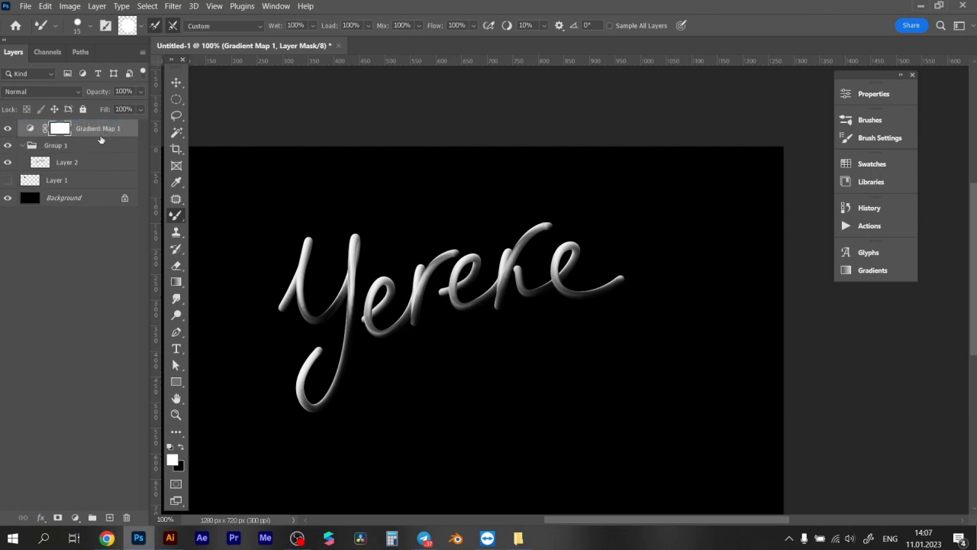
{"action": "key", "text": "alt"}
{"action": "left_click", "coordinate": [104, 136], "text": "alt"}
{"action": "left_click", "coordinate": [101, 146]}
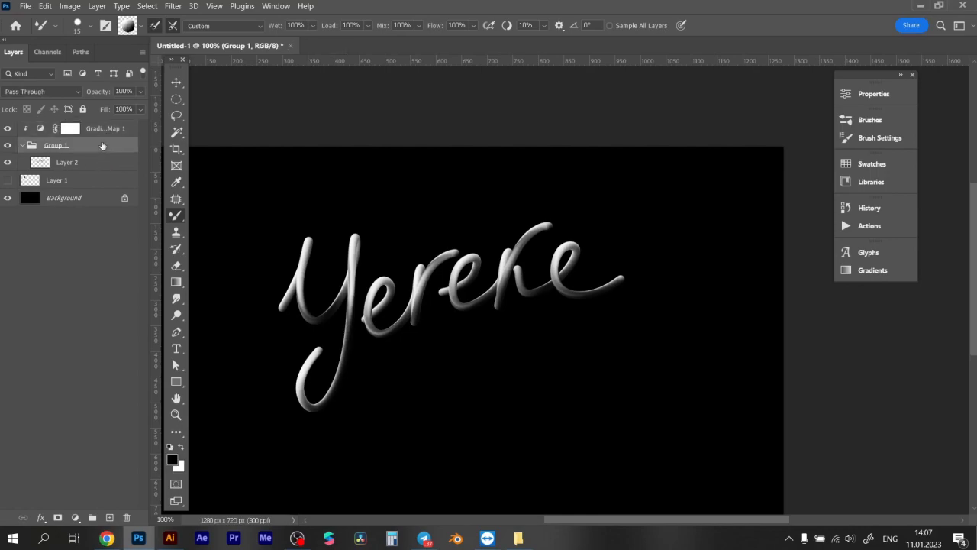
- Apply the dark blue, red, yellow and purple gradient preset to the Gradient Map 1 adjustment
{"action": "left_click", "coordinate": [44, 131]}
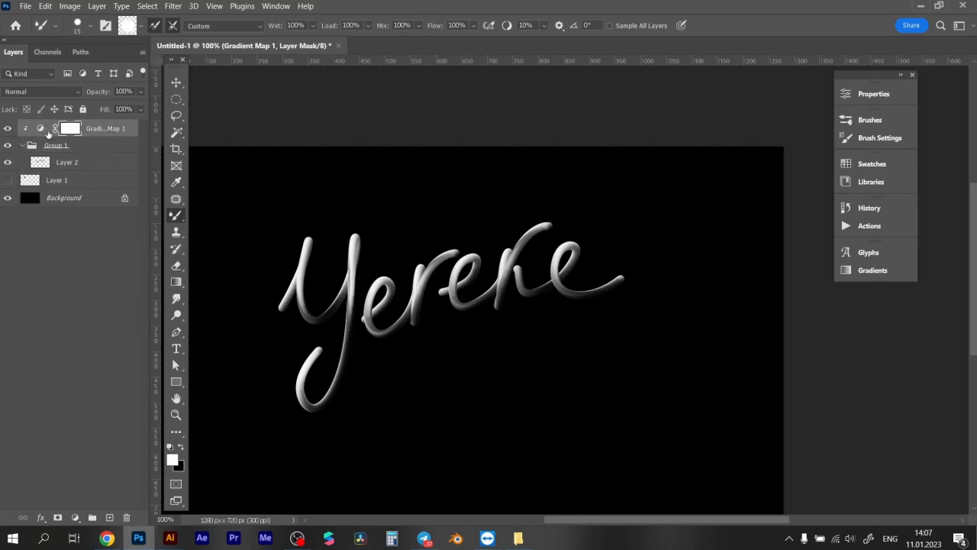
{"action": "double_click", "coordinate": [43, 129]}
{"action": "left_click", "coordinate": [815, 135]}
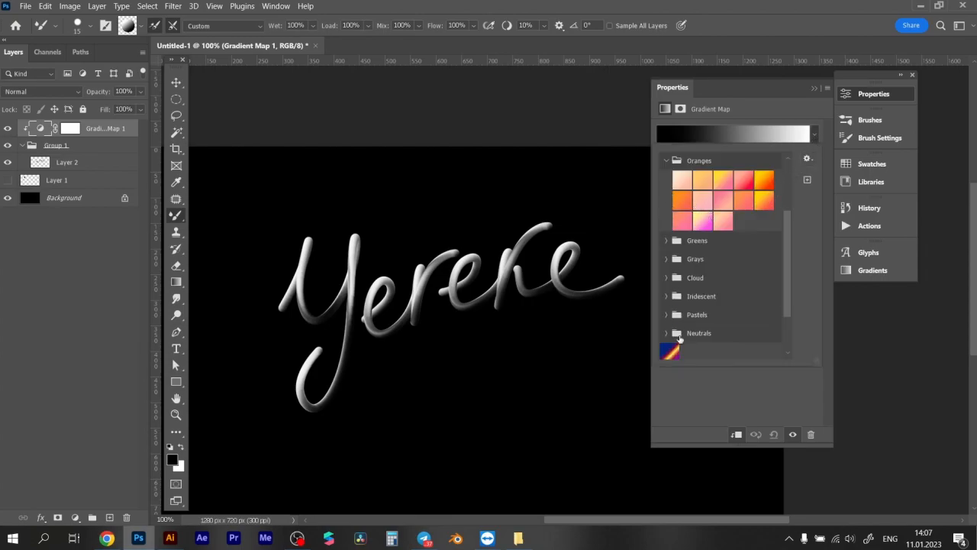
{"action": "left_click", "coordinate": [672, 352]}
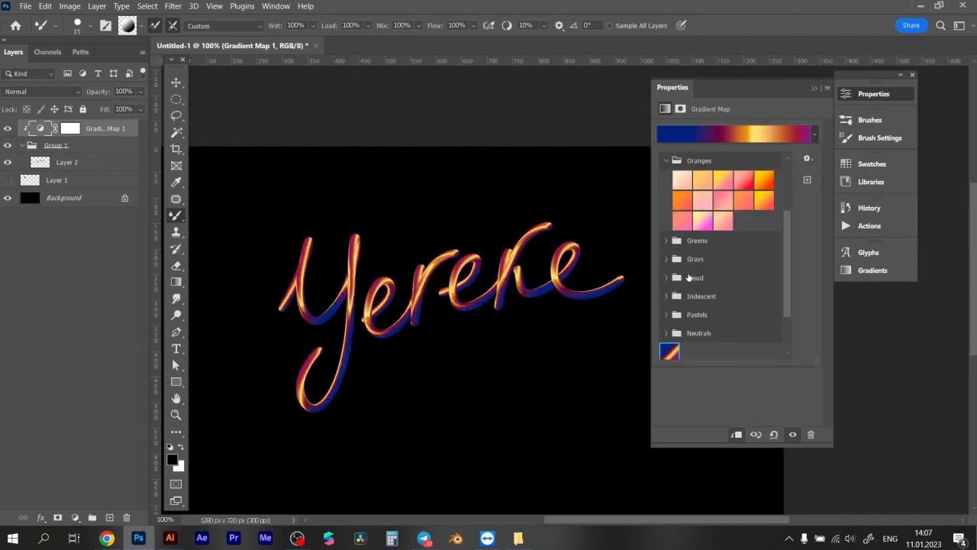
- Try green, yellow-green and grungy chrome presets on the gradient map, and reapply the dark blue, red, yellow and purple preset
{"action": "left_click", "coordinate": [666, 260]}
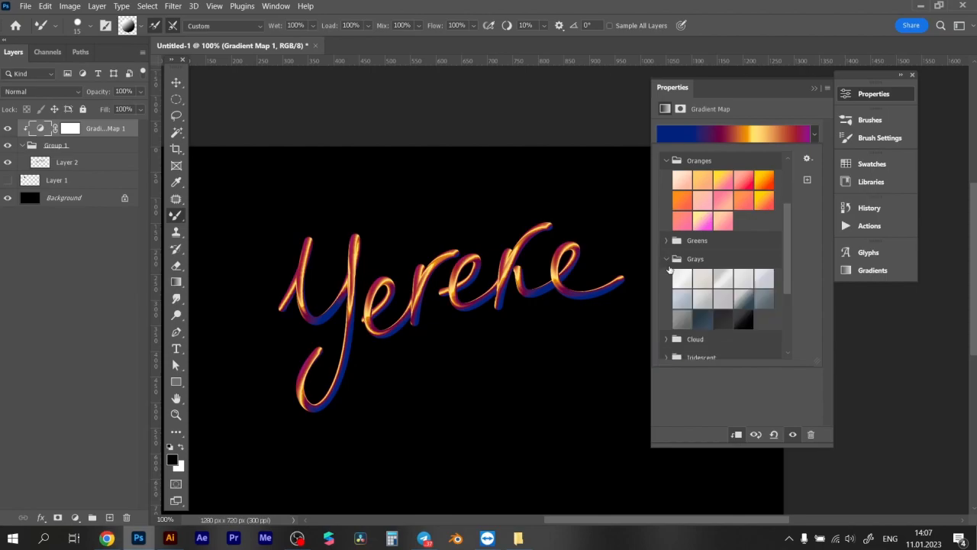
{"action": "left_click", "coordinate": [666, 241]}
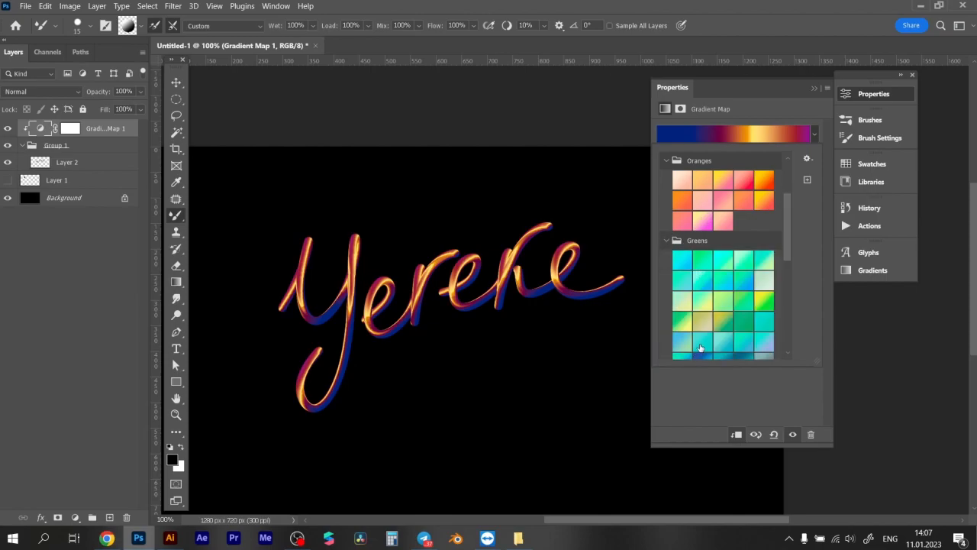
{"action": "left_click", "coordinate": [707, 291]}
{"action": "left_click", "coordinate": [718, 325]}
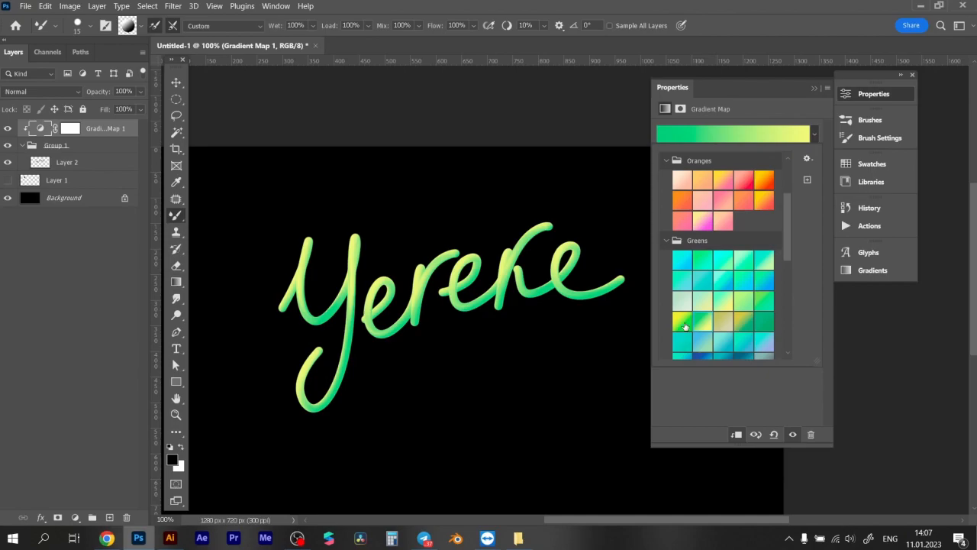
{"action": "left_click", "coordinate": [683, 323]}
{"action": "scroll", "coordinate": [687, 290], "scroll_direction": "down", "scroll_amount": 5}
{"action": "left_click", "coordinate": [695, 350]}
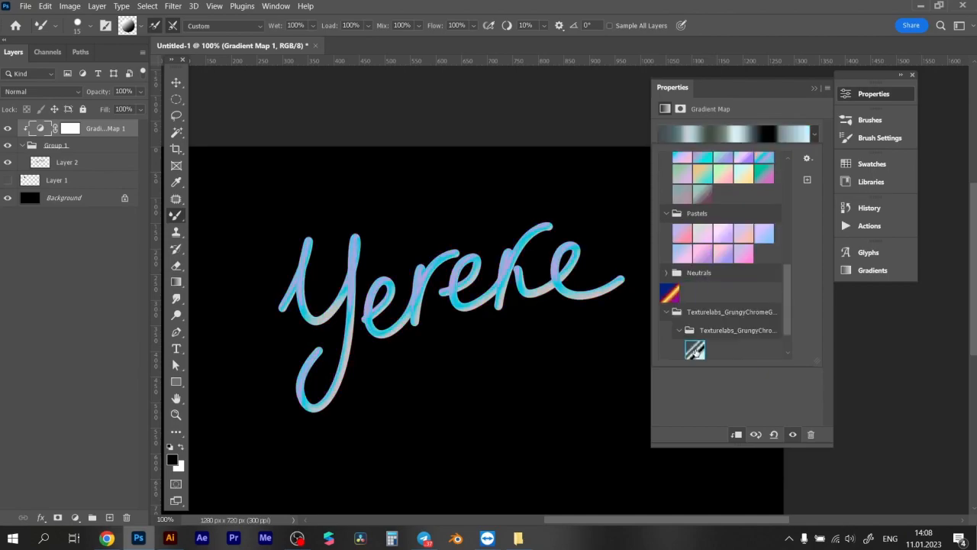
{"action": "left_click", "coordinate": [669, 293]}
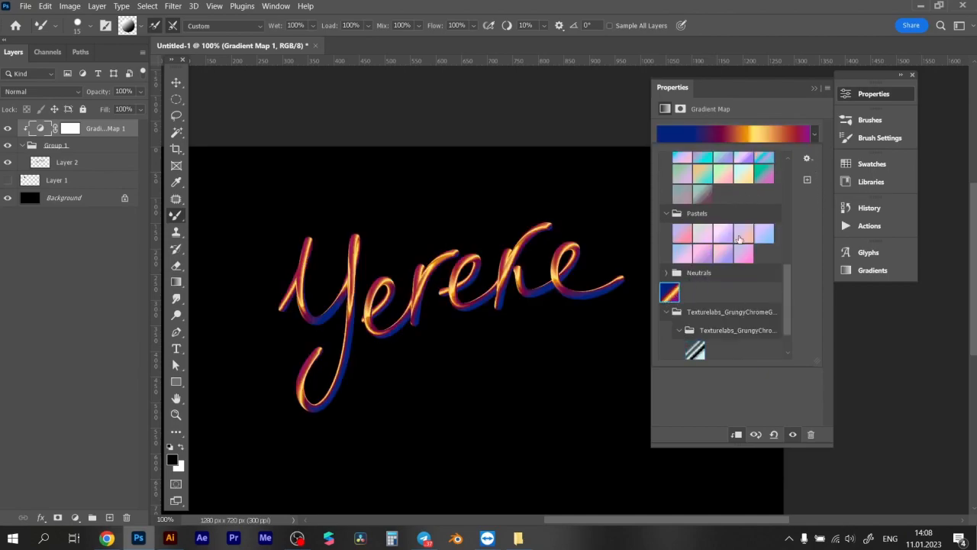
{"action": "left_click", "coordinate": [829, 135]}
- Handwrite the words "басқа" and "нәрсе" on two lines of Layer 2 with the Mixer Brush
{"action": "key", "text": "z"}
{"action": "mouse_move", "coordinate": [392, 299]}
{"action": "left_mouse_down"}
{"action": "mouse_move", "coordinate": [452, 297]}
{"action": "mouse_move", "coordinate": [396, 303]}
{"action": "left_mouse_up"}
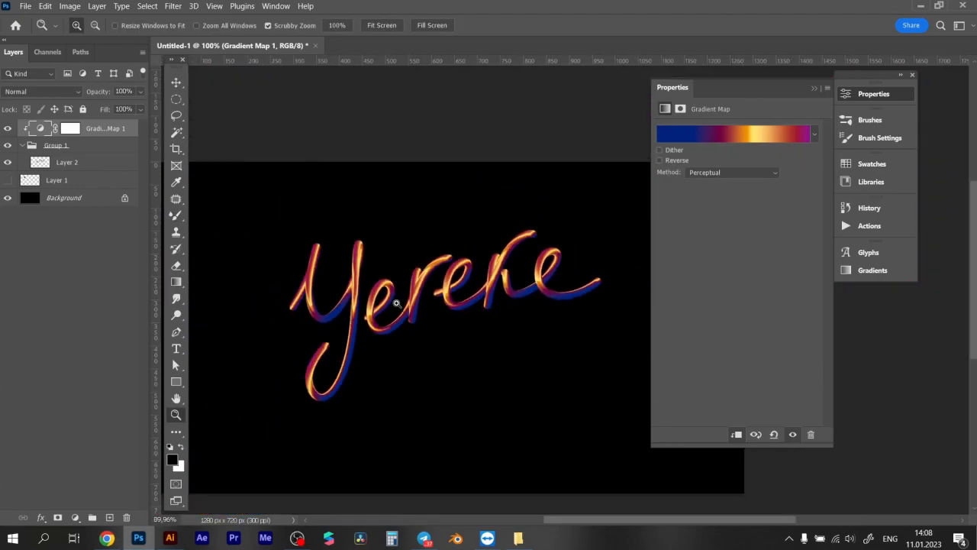
{"action": "left_click", "coordinate": [878, 94]}
{"action": "left_click_drag", "start_coordinate": [443, 282], "coordinate": [219, 183]}
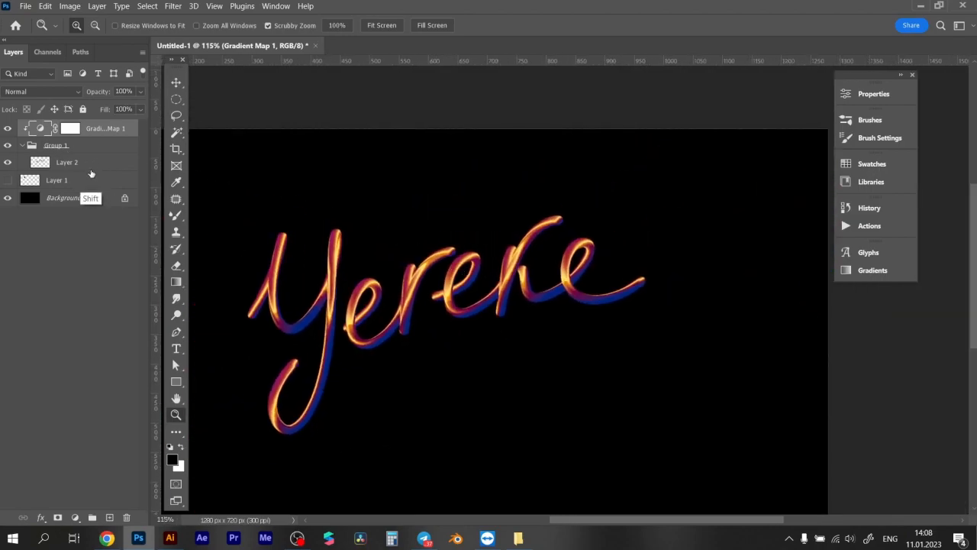
{"action": "mouse_move", "coordinate": [356, 266]}
{"action": "left_mouse_down"}
{"action": "mouse_move", "coordinate": [340, 327]}
{"action": "mouse_move", "coordinate": [368, 213]}
{"action": "mouse_move", "coordinate": [400, 303]}
{"action": "mouse_move", "coordinate": [462, 269]}
{"action": "mouse_move", "coordinate": [499, 289]}
{"action": "mouse_move", "coordinate": [500, 338]}
{"action": "mouse_move", "coordinate": [551, 250]}
{"action": "mouse_move", "coordinate": [603, 311]}
{"action": "left_mouse_up"}
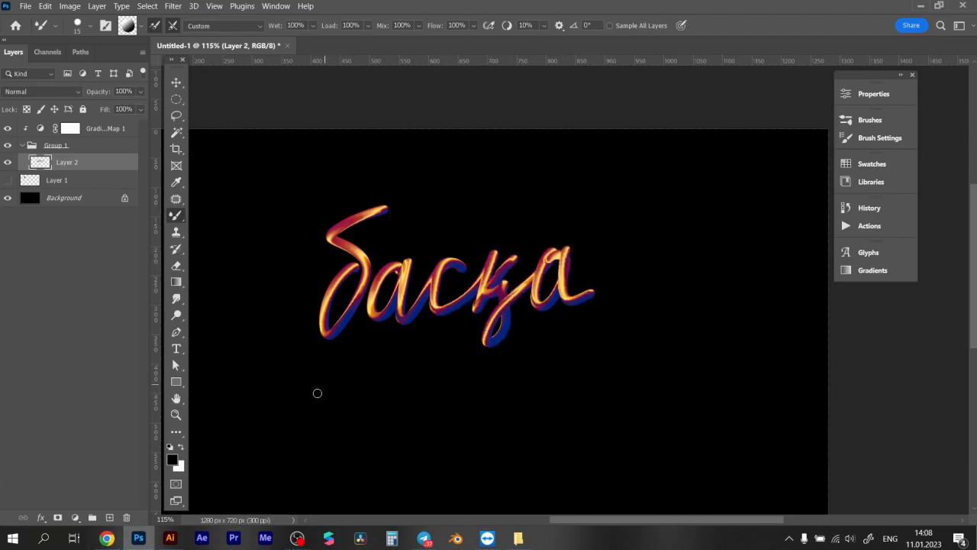
{"action": "mouse_move", "coordinate": [355, 383]}
{"action": "left_mouse_down"}
{"action": "mouse_move", "coordinate": [401, 415]}
{"action": "mouse_move", "coordinate": [470, 403]}
{"action": "mouse_move", "coordinate": [488, 378]}
{"action": "mouse_move", "coordinate": [523, 370]}
{"action": "mouse_move", "coordinate": [579, 377]}
{"action": "left_mouse_up"}
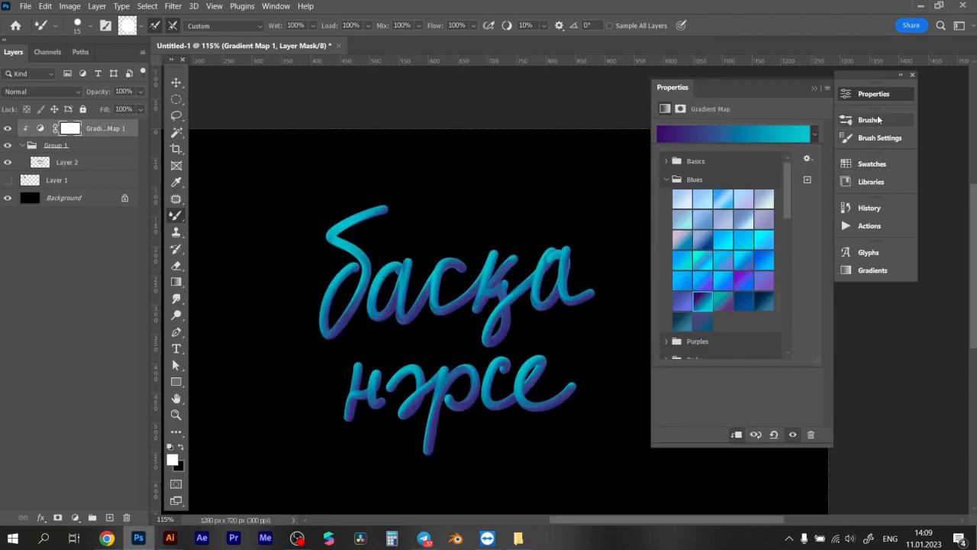
- Erase all the lettering from Layer 2 and clear the selection
{"action": "left_click", "coordinate": [874, 97]}
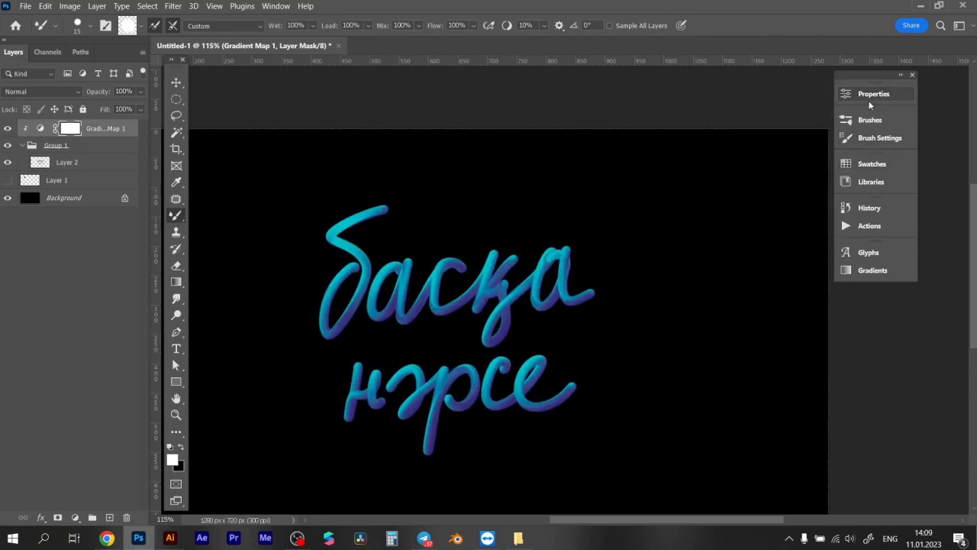
{"action": "key", "text": "z"}
{"action": "left_click_drag", "start_coordinate": [419, 254], "coordinate": [443, 248]}
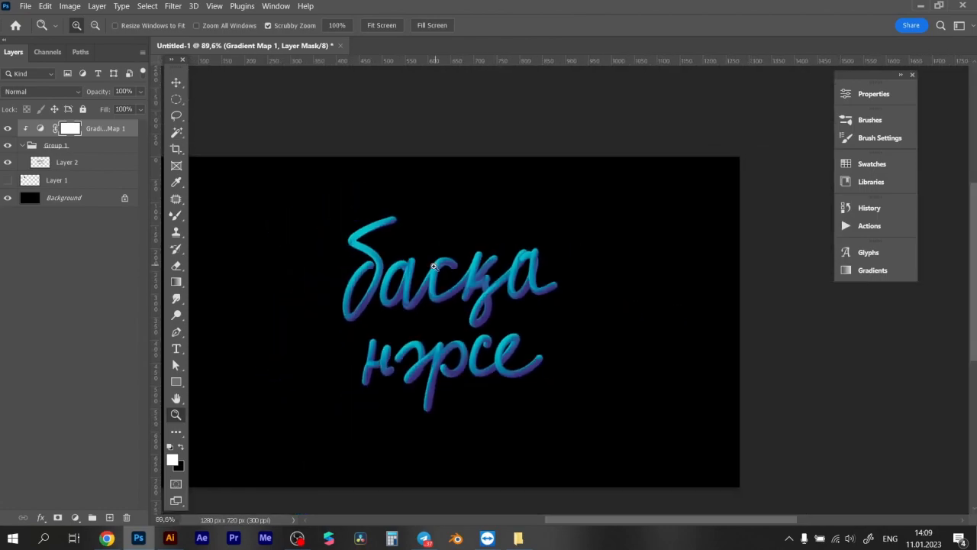
{"action": "key", "text": "ctrl+a"}
{"action": "left_click", "coordinate": [76, 163]}
{"action": "key", "text": "Delete"}
{"action": "key", "text": "ctrl+d"}
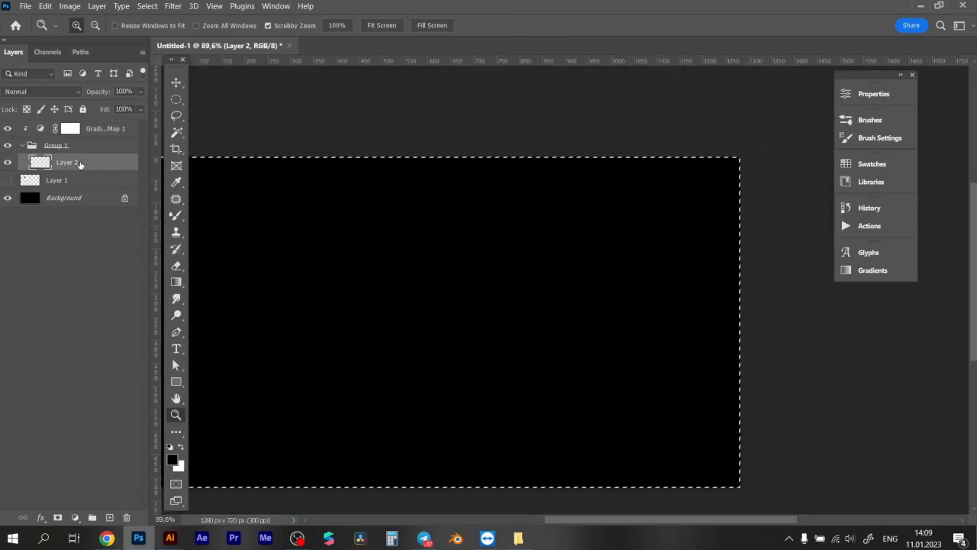
- Handwrite "кез-келген" across the canvas with the 15 px Mixer Brush and add strokes on a second line beneath it
{"action": "key", "text": "b"}
{"action": "mouse_move", "coordinate": [308, 237]}
{"action": "left_mouse_down"}
{"action": "mouse_move", "coordinate": [303, 291]}
{"action": "mouse_move", "coordinate": [316, 277]}
{"action": "mouse_move", "coordinate": [401, 290]}
{"action": "left_mouse_up"}
{"action": "mouse_move", "coordinate": [421, 252]}
{"action": "left_mouse_down"}
{"action": "mouse_move", "coordinate": [447, 249]}
{"action": "mouse_move", "coordinate": [485, 274]}
{"action": "mouse_move", "coordinate": [593, 260]}
{"action": "mouse_move", "coordinate": [605, 287]}
{"action": "left_mouse_up"}
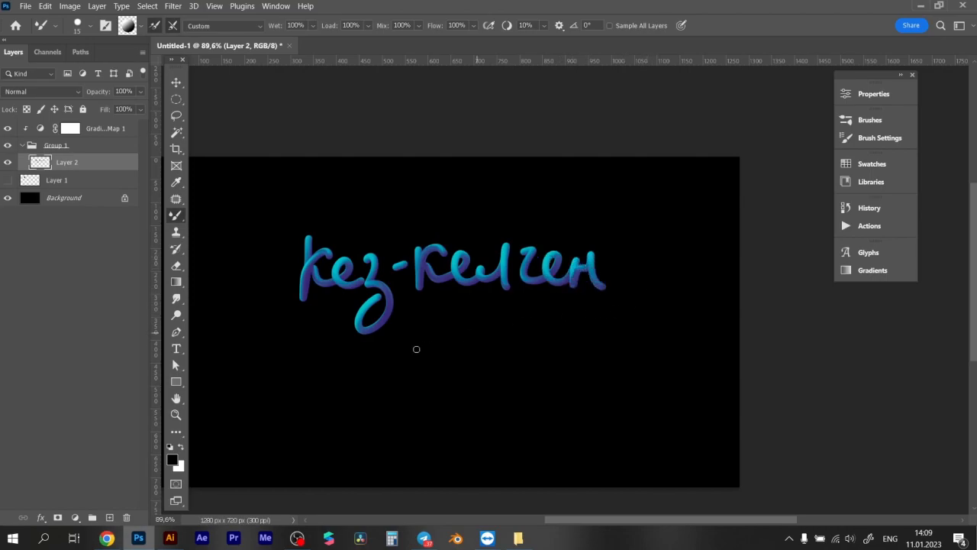
{"action": "left_click_drag", "start_coordinate": [401, 319], "coordinate": [416, 390]}
{"action": "left_click_drag", "start_coordinate": [443, 321], "coordinate": [484, 321]}
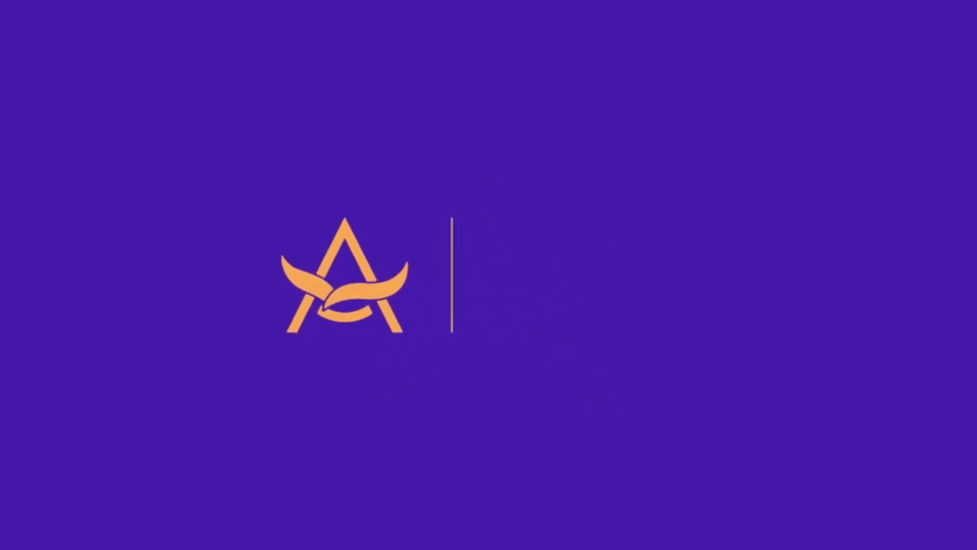